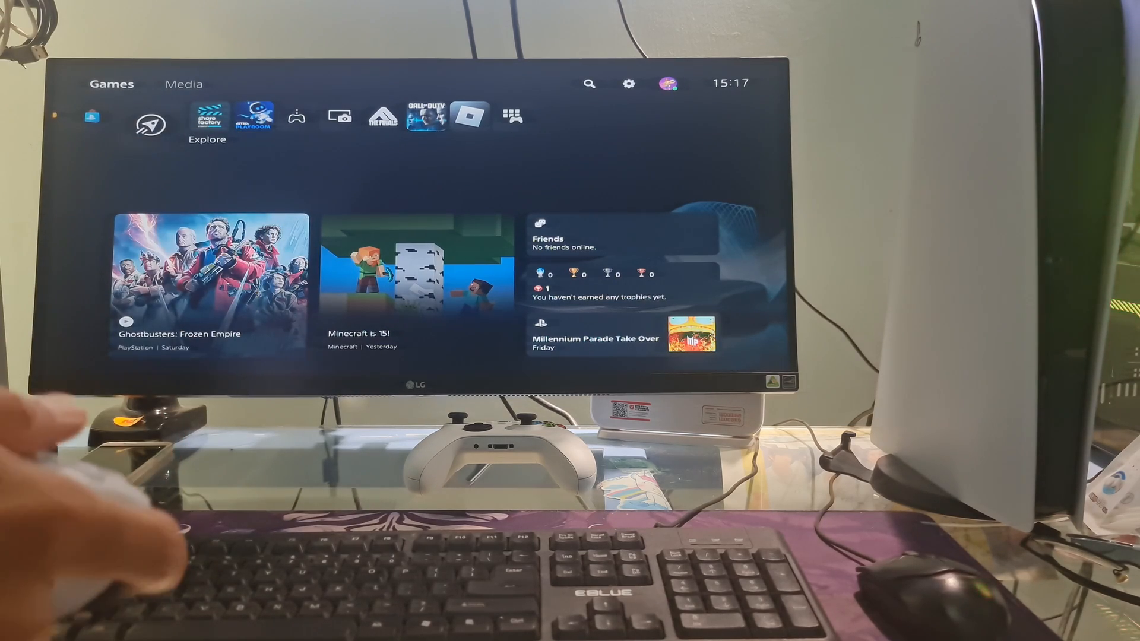
# Reach the Other options under Users and Accounts in console Settings
pyautogui.press('Right')
pyautogui.press('Return')
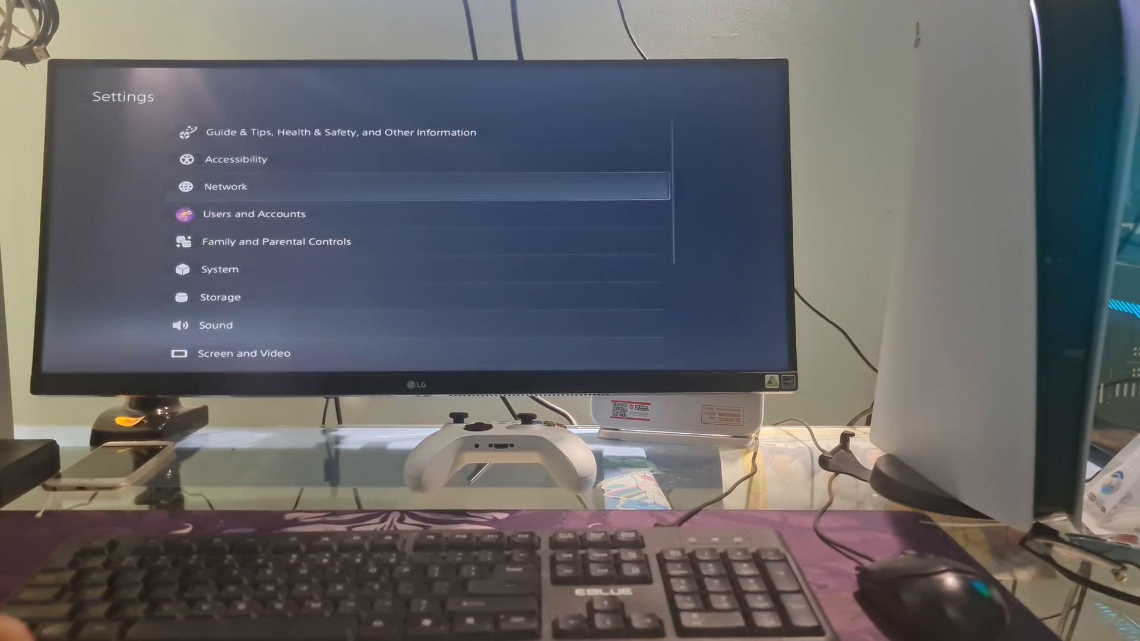
pyautogui.press('Down')
pyautogui.press('Return')
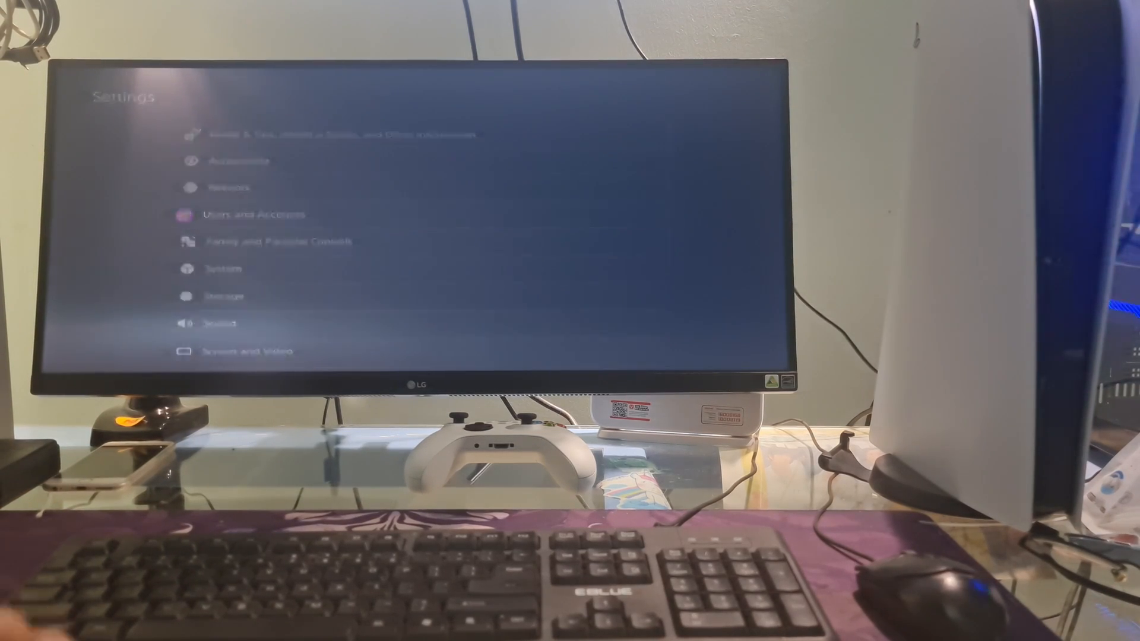
pyautogui.press('Down')
pyautogui.press('Down')
pyautogui.press('Down')
pyautogui.press('Down')
pyautogui.press('Down')
# Start Restore Licenses and confirm restoring the game licenses
pyautogui.press('Right')
pyautogui.press('Down')
pyautogui.press('Return')
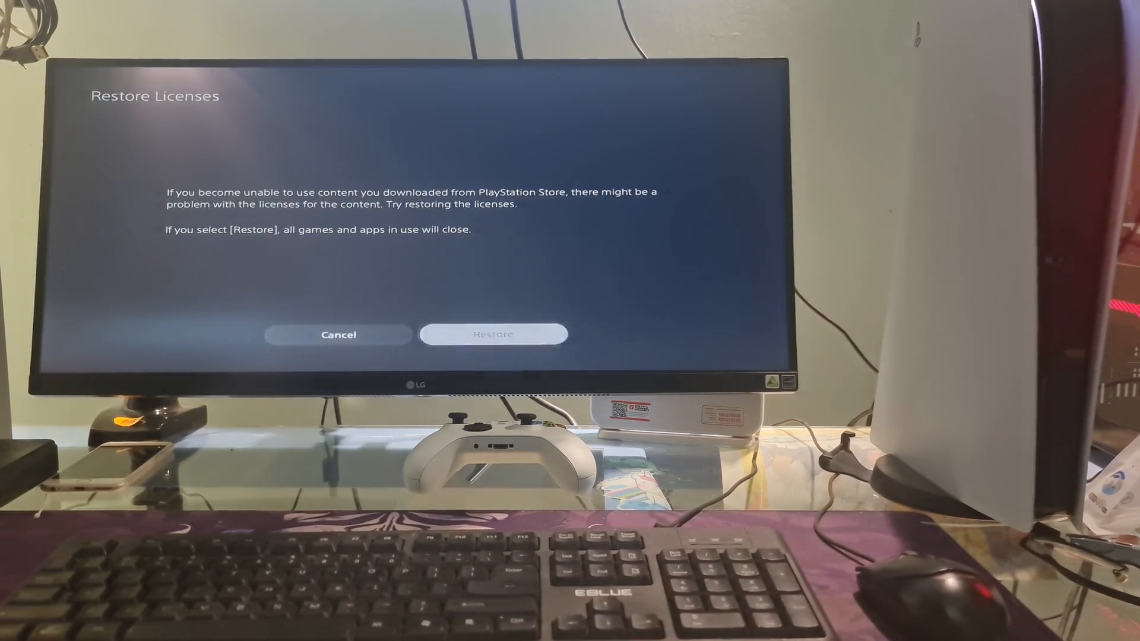
pyautogui.press('Return')
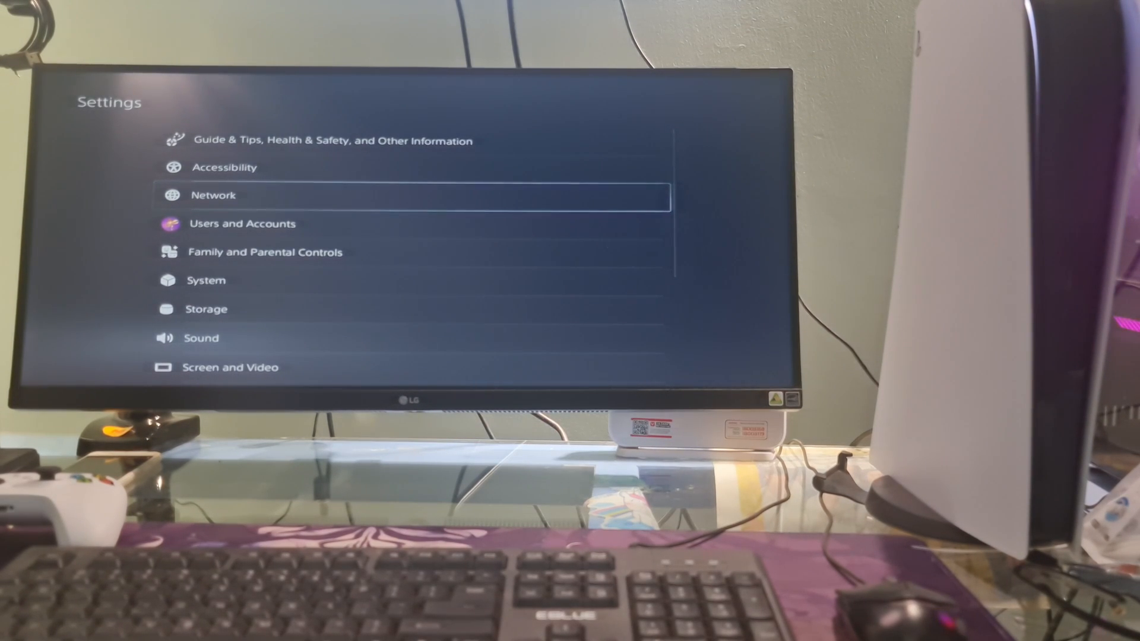
# Go to Network settings and enter Set Up Internet Connection
pyautogui.press('Return')
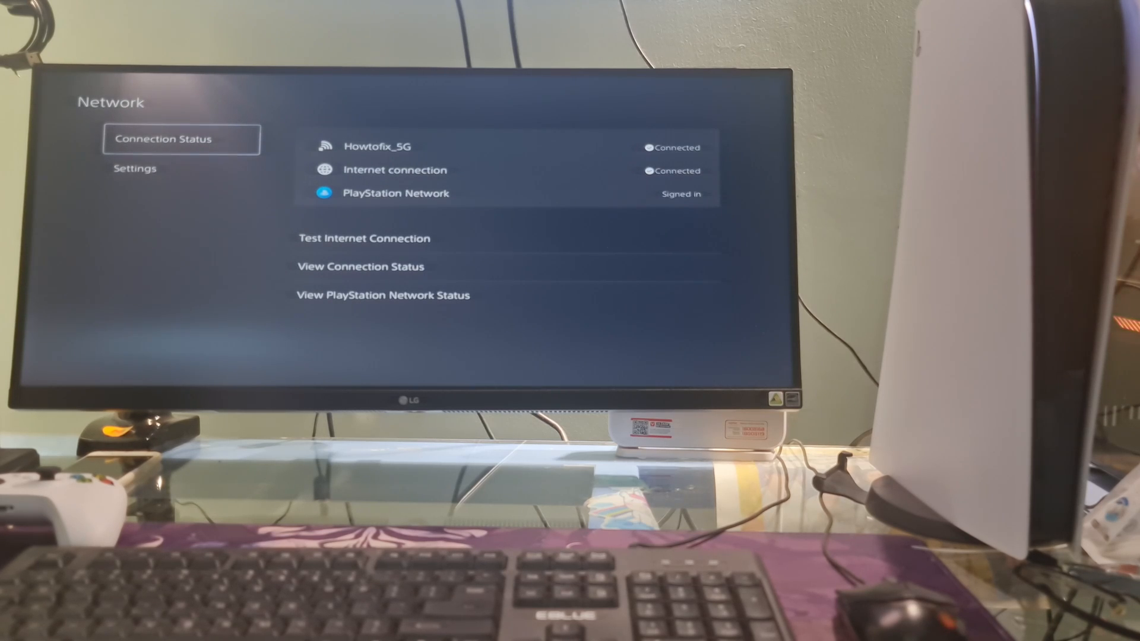
pyautogui.press('Down')
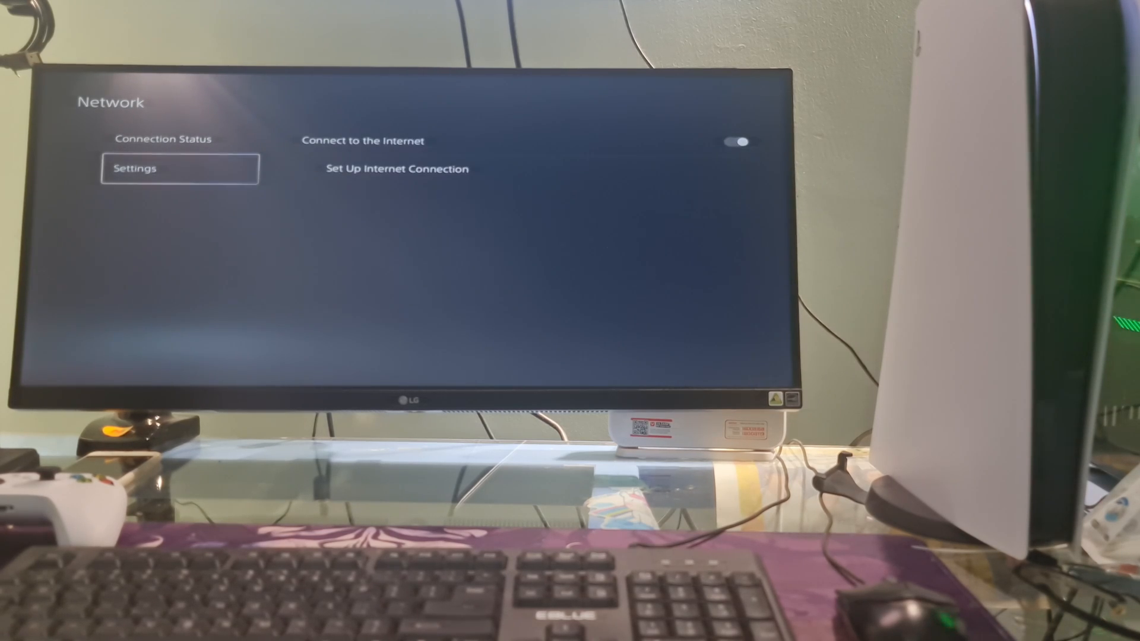
pyautogui.press('Right')
pyautogui.press('Down')
pyautogui.press('Return')
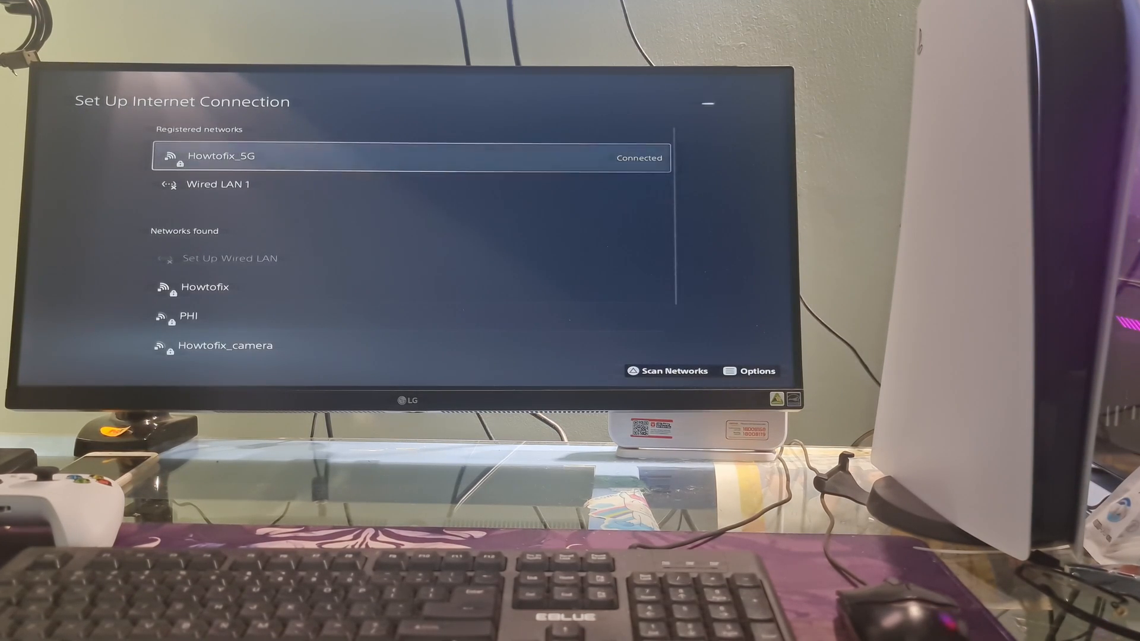
# Bring up Advanced Settings for Howtofix_5G and keep DNS Settings on Manual
pyautogui.press('Menu')
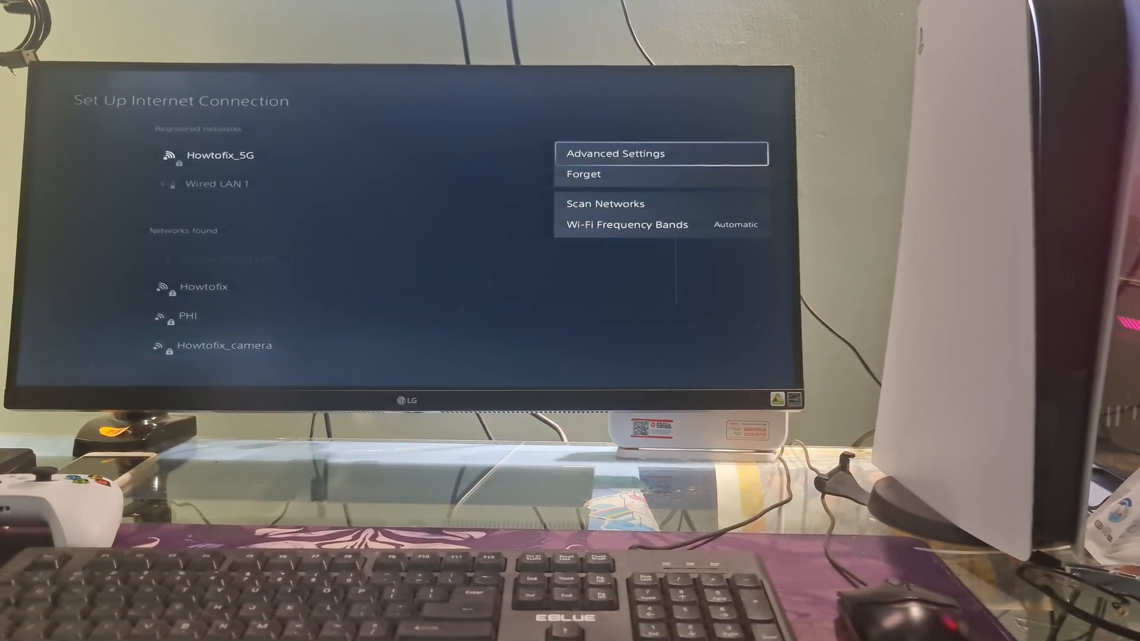
pyautogui.press('Return')
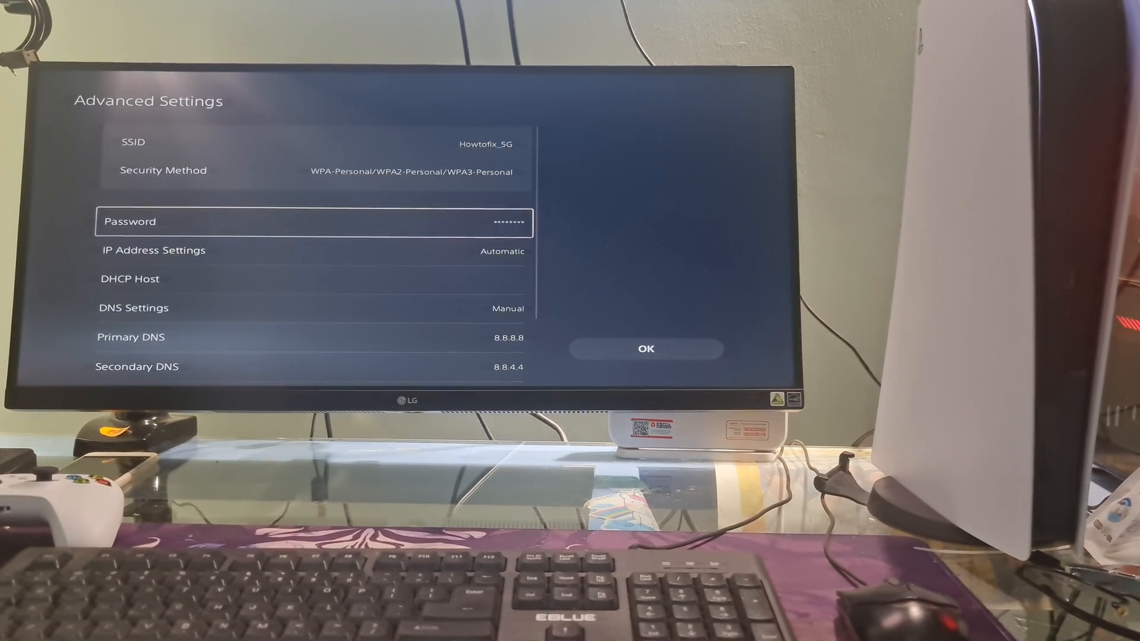
pyautogui.press('Down')
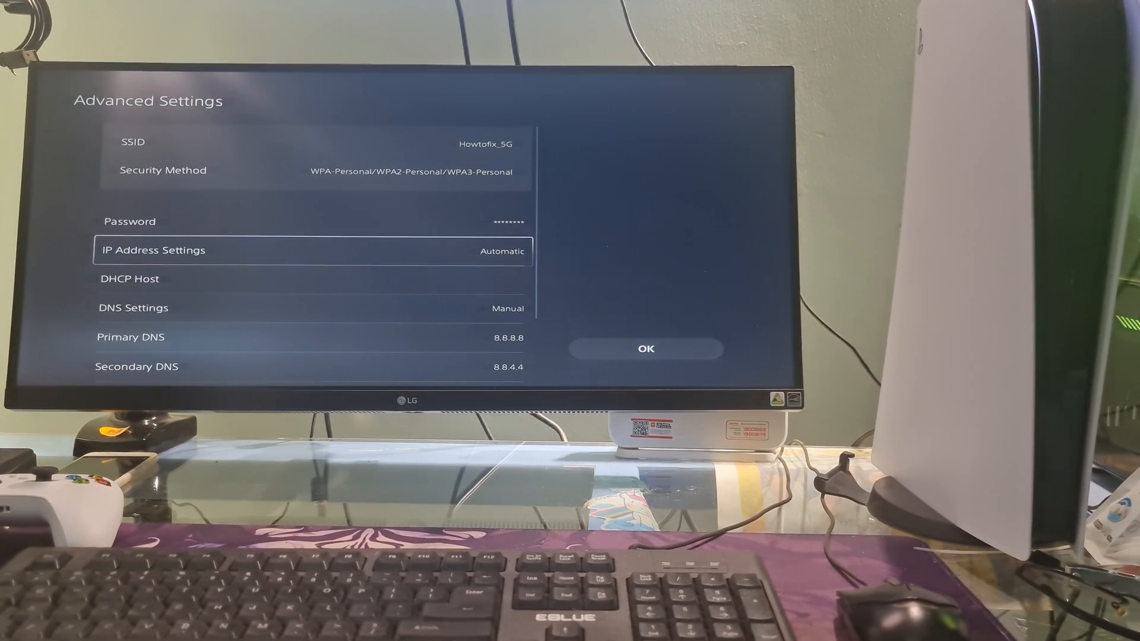
pyautogui.press('Down')
pyautogui.press('Down')
pyautogui.press('Down')
pyautogui.press('Up')
pyautogui.press('Return')
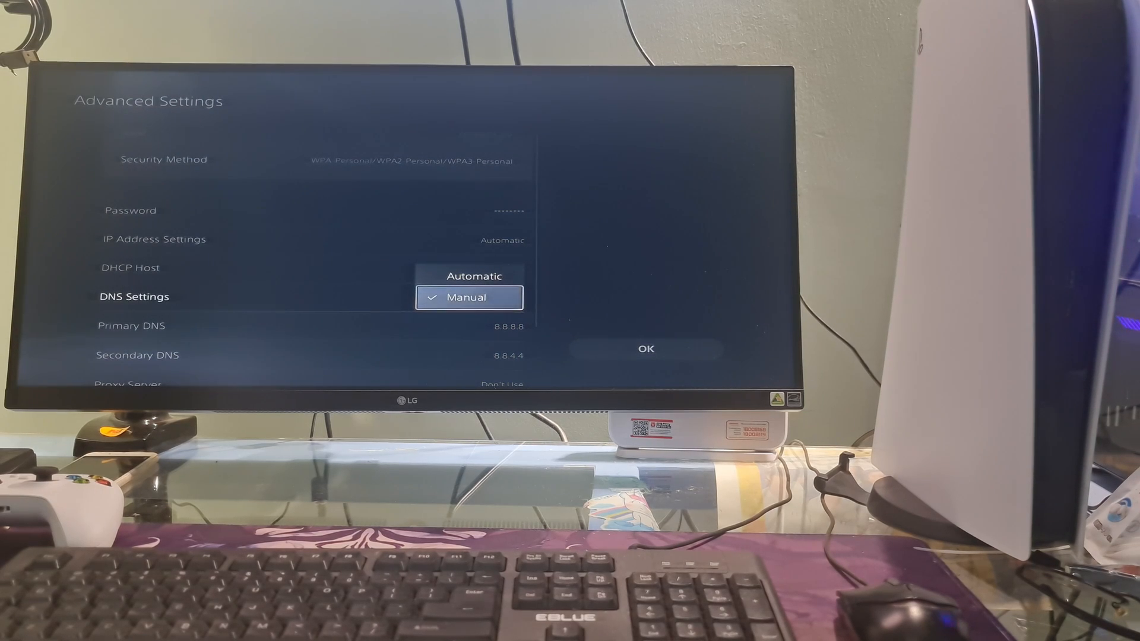
pyautogui.press('Return')
# Replace the Primary DNS address with 1.1.1.1 on the keypad
pyautogui.press('Down')
pyautogui.press('Return')
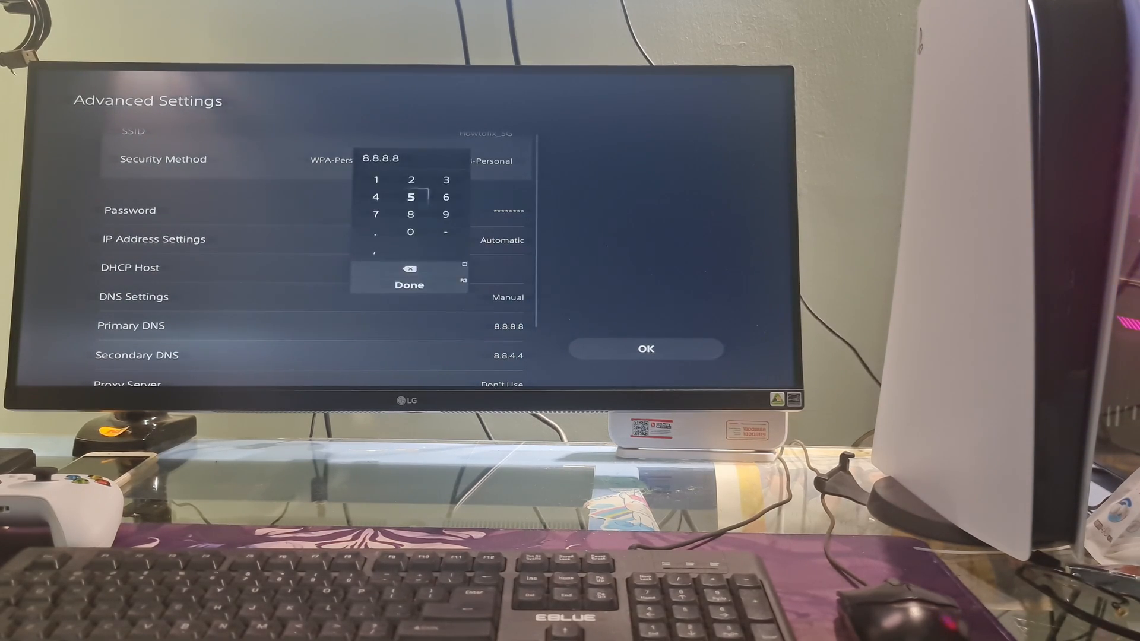
pyautogui.press('BackSpace')
pyautogui.press('BackSpace')
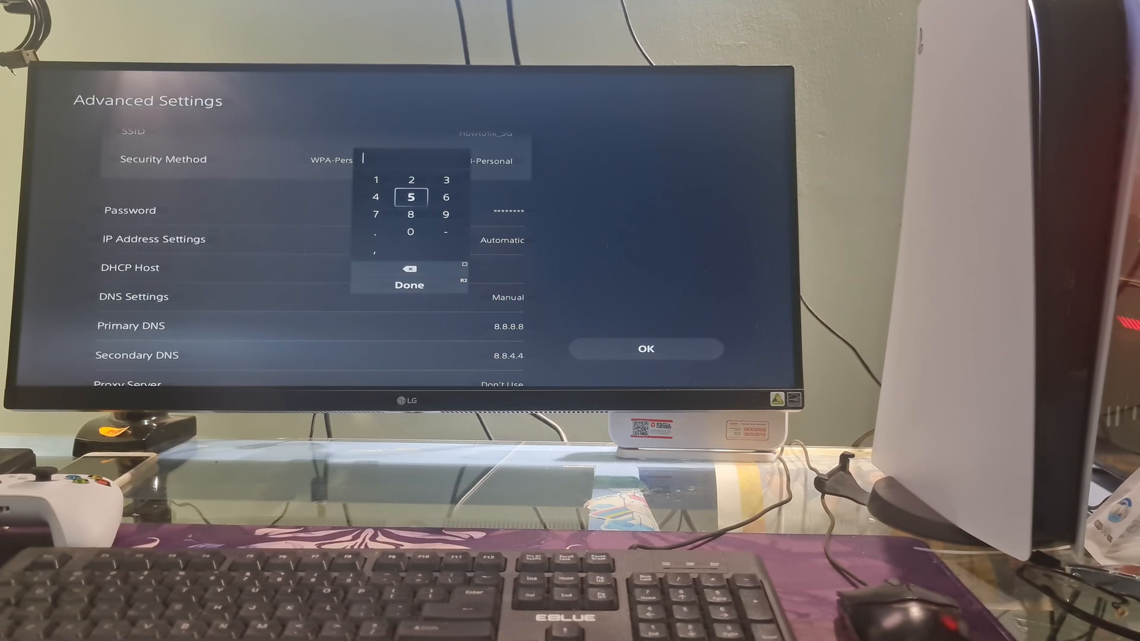
pyautogui.press('Return')
pyautogui.press('Down')
pyautogui.press('Down')
pyautogui.press('Down')
pyautogui.press('Up')
pyautogui.press('Return')
pyautogui.press('Down')
pyautogui.press('Down')
pyautogui.press('Down')
pyautogui.press('Return')
pyautogui.press('Up')
pyautogui.press('Up')
pyautogui.press('Up')
pyautogui.press('Up')
pyautogui.press('Up')
pyautogui.press('Up')
pyautogui.press('Return')
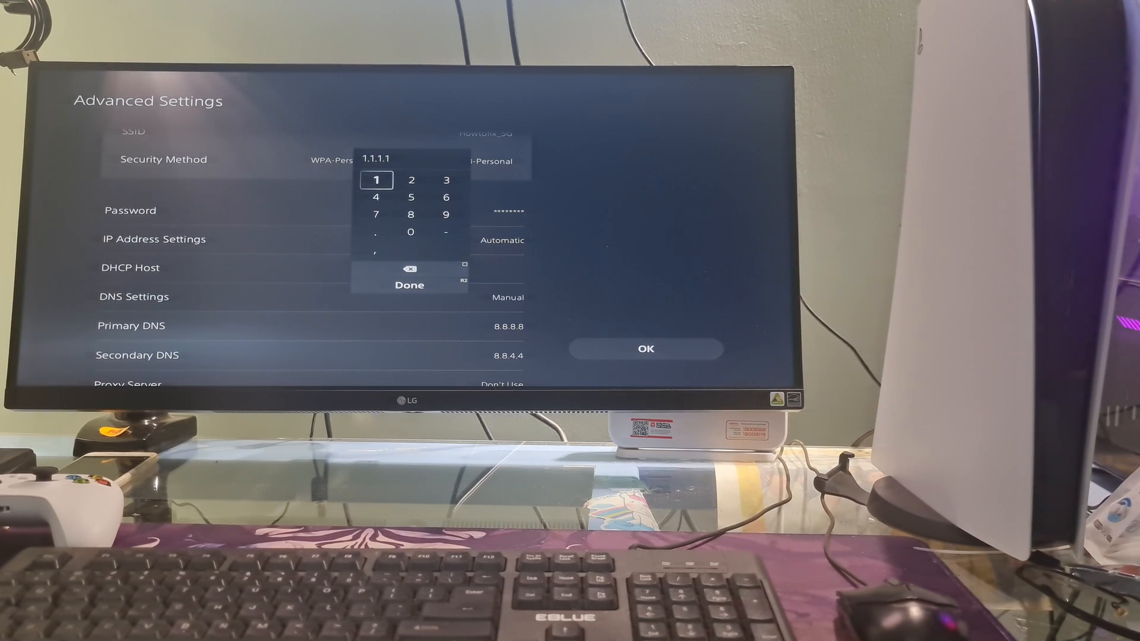
# Save the primary entry and set Secondary DNS to 1.0.0.1
pyautogui.press('Return')
pyautogui.press('Down')
pyautogui.press('Return')
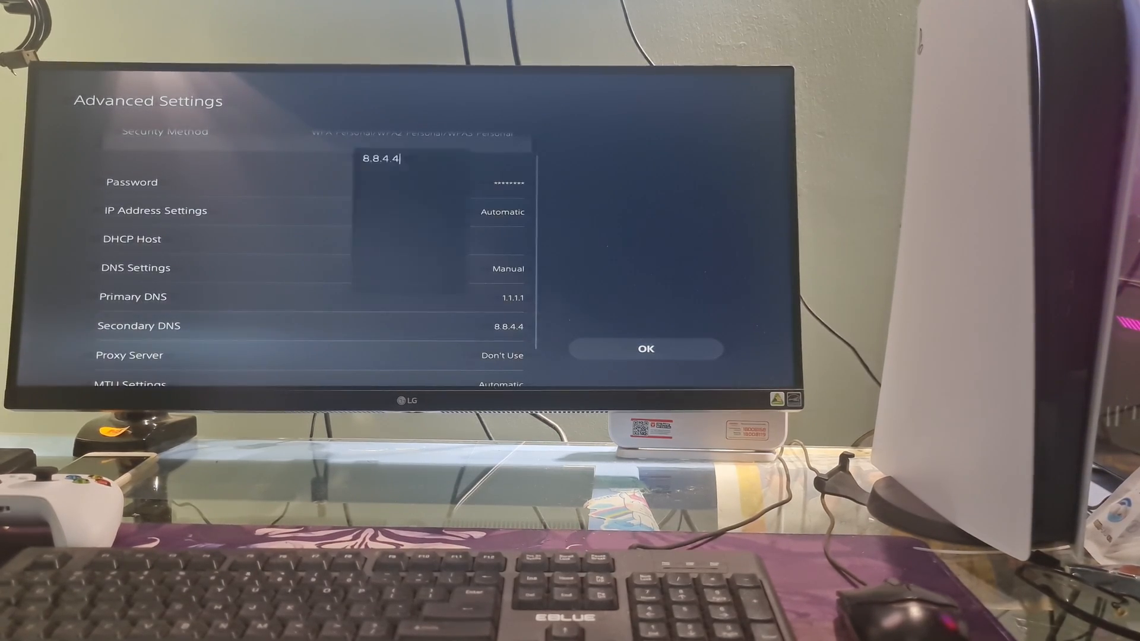
pyautogui.press('BackSpace')
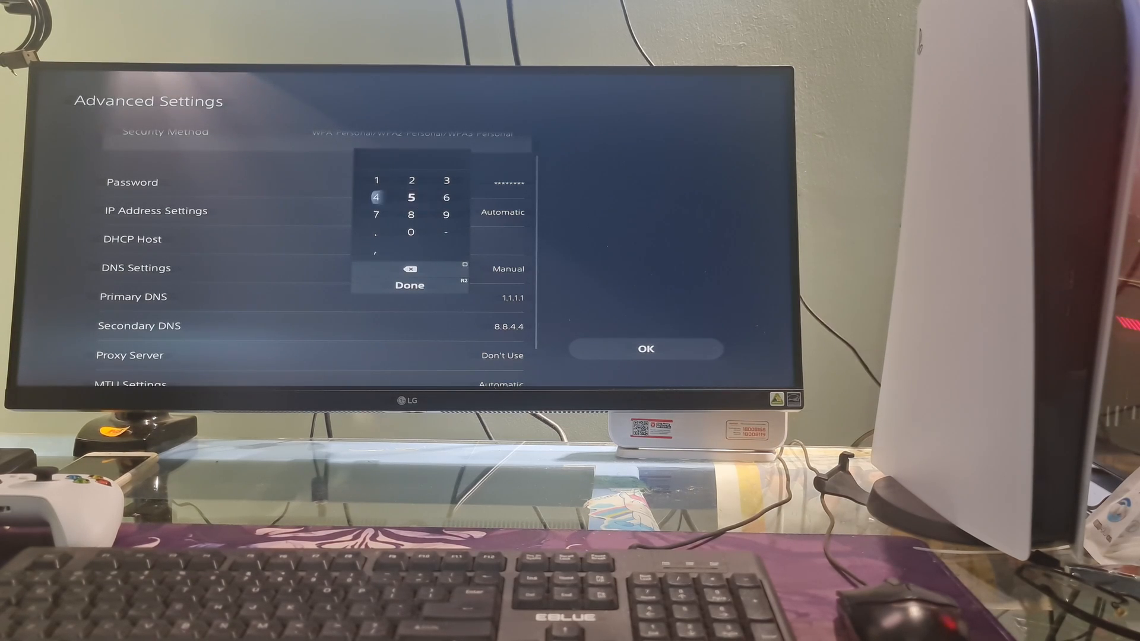
pyautogui.press('Return')
pyautogui.press('Down')
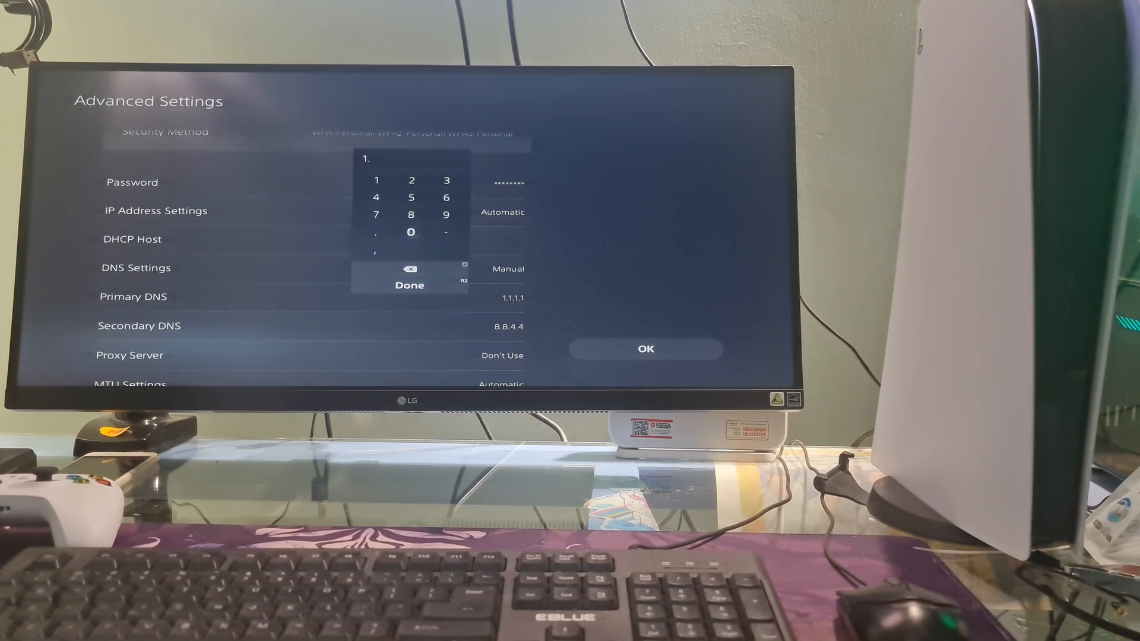
pyautogui.press('Left')
pyautogui.press('Return')
pyautogui.press('Right')
pyautogui.press('Return')
pyautogui.press('Left')
pyautogui.press('Up')
pyautogui.press('Down')
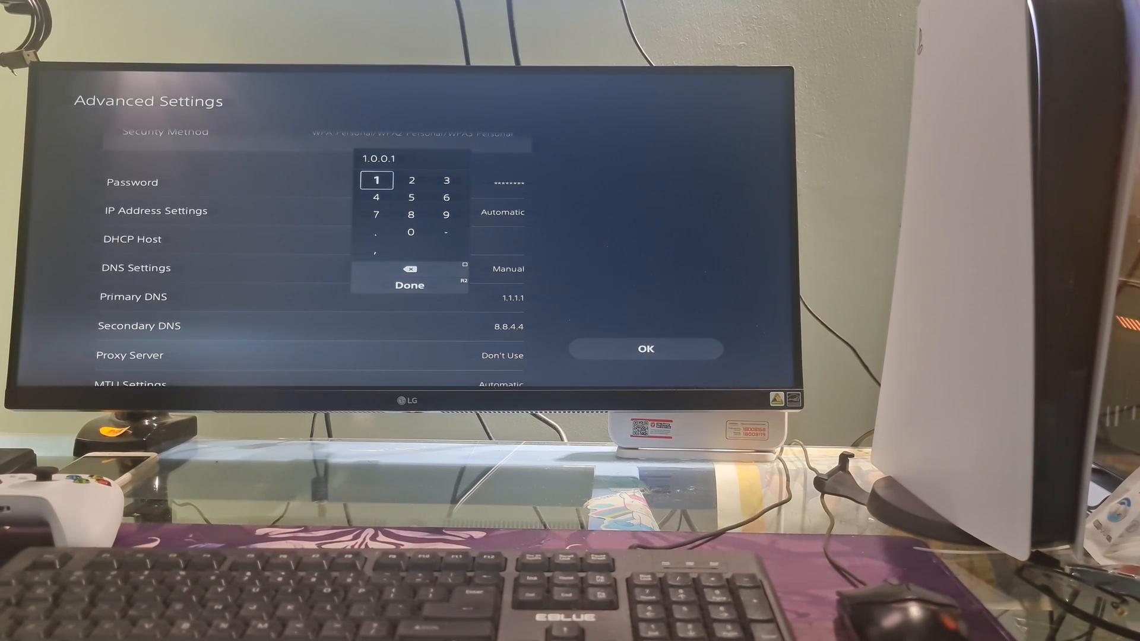
pyautogui.press('Return')
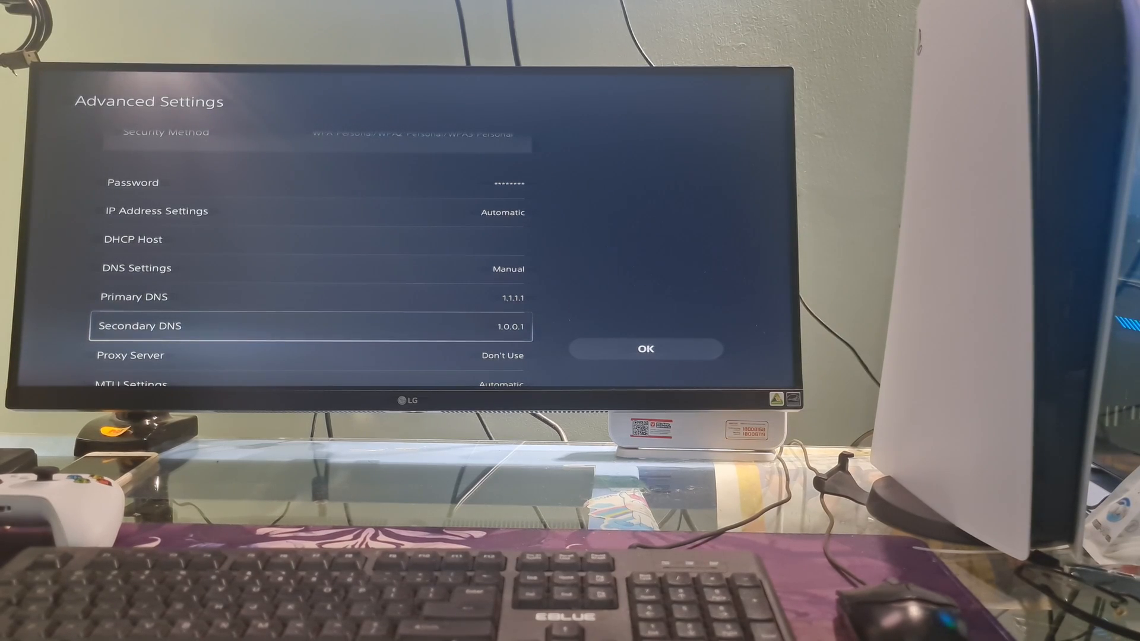
# Switch MTU Settings to Manual and start editing the MTU value
pyautogui.press('Down')
pyautogui.press('Down')
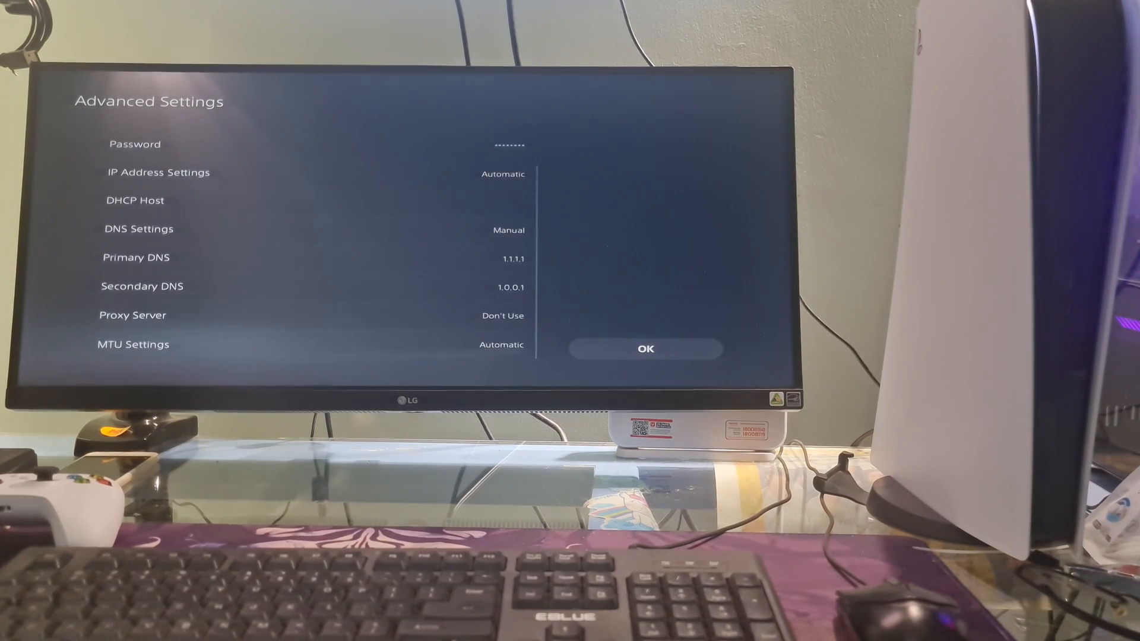
pyautogui.press('Return')
pyautogui.press('Down')
pyautogui.press('Return')
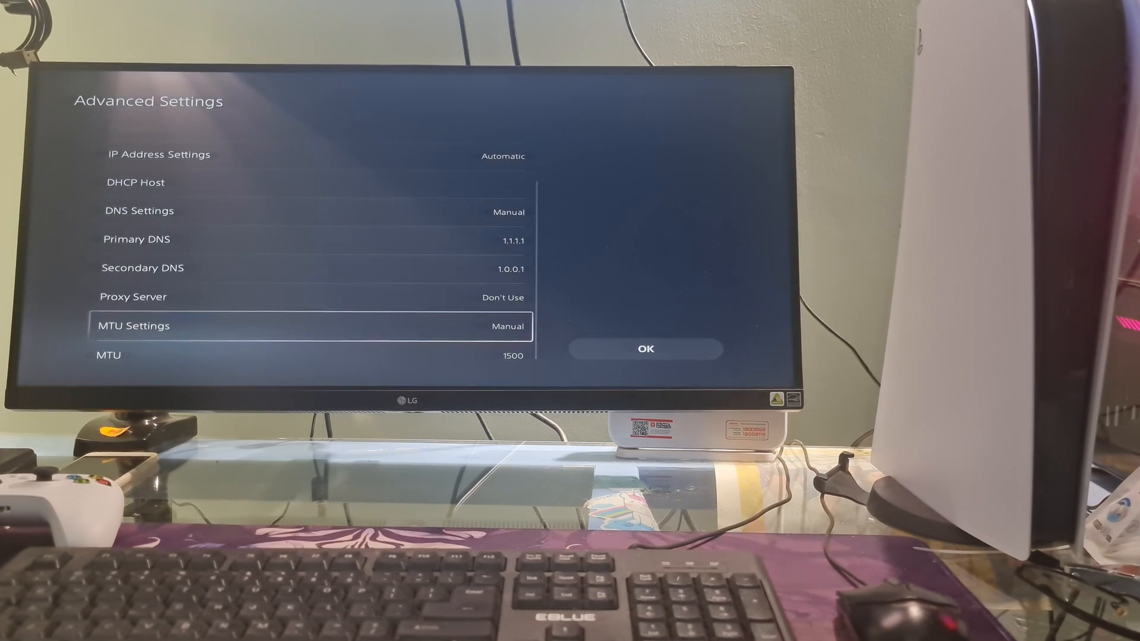
pyautogui.press('Down')
pyautogui.press('Return')
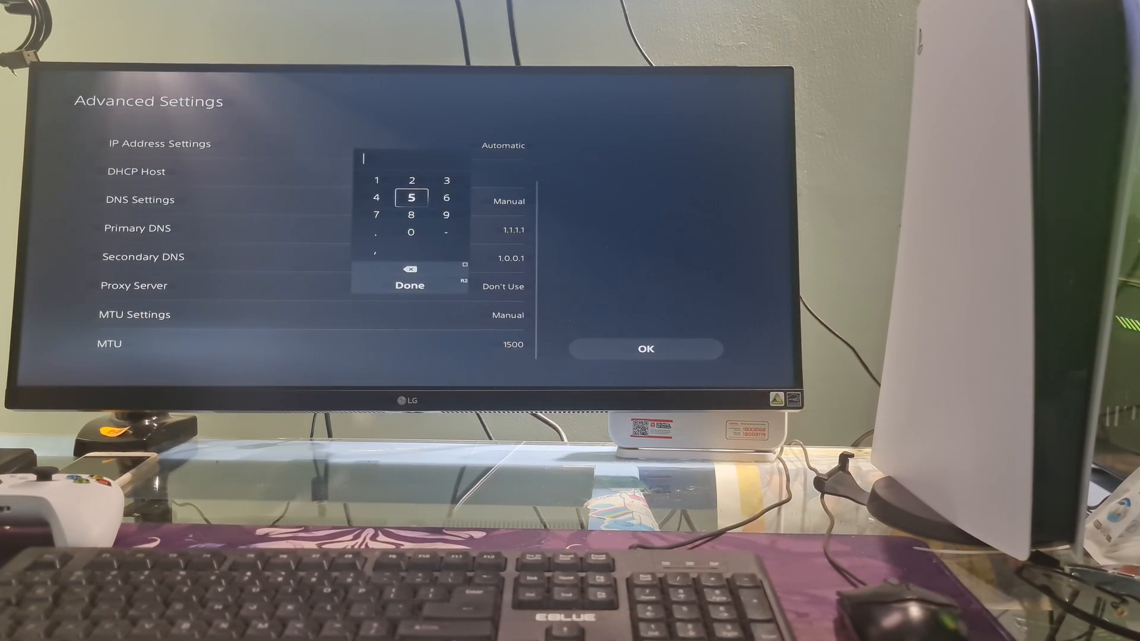
# Enter MTU 1473 and apply the advanced network settings so the console reconnects
pyautogui.press('Left')
pyautogui.write('1')
pyautogui.press('Down')
pyautogui.write('4')
pyautogui.press('Down')
pyautogui.write('7')
pyautogui.press('Right')
pyautogui.press('Right')
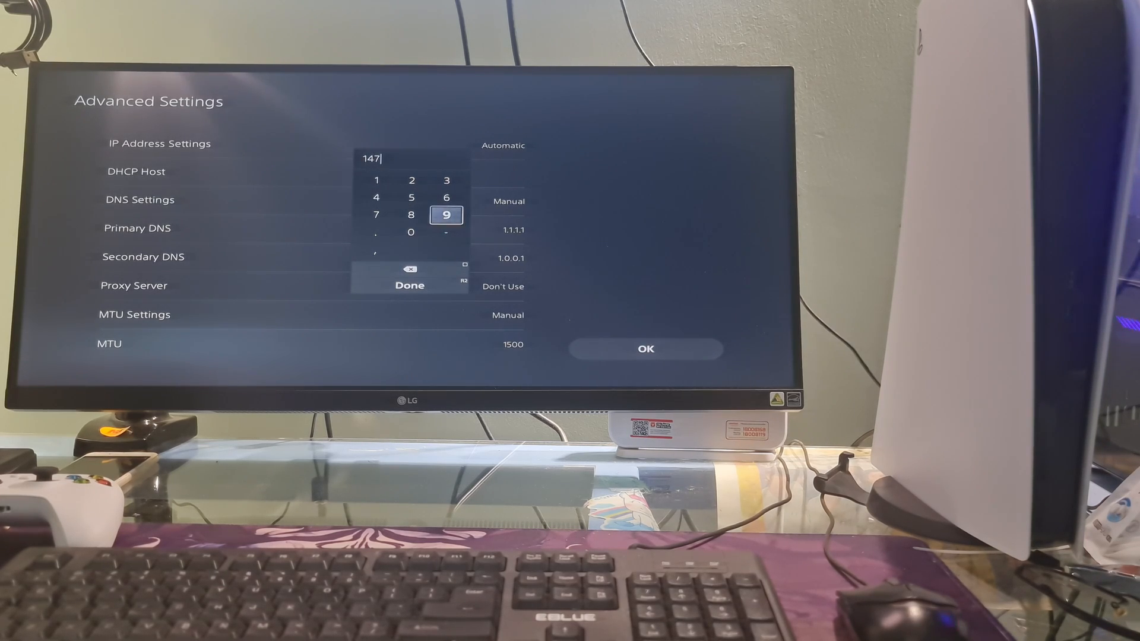
pyautogui.press('Up')
pyautogui.press('Up')
pyautogui.write('3')
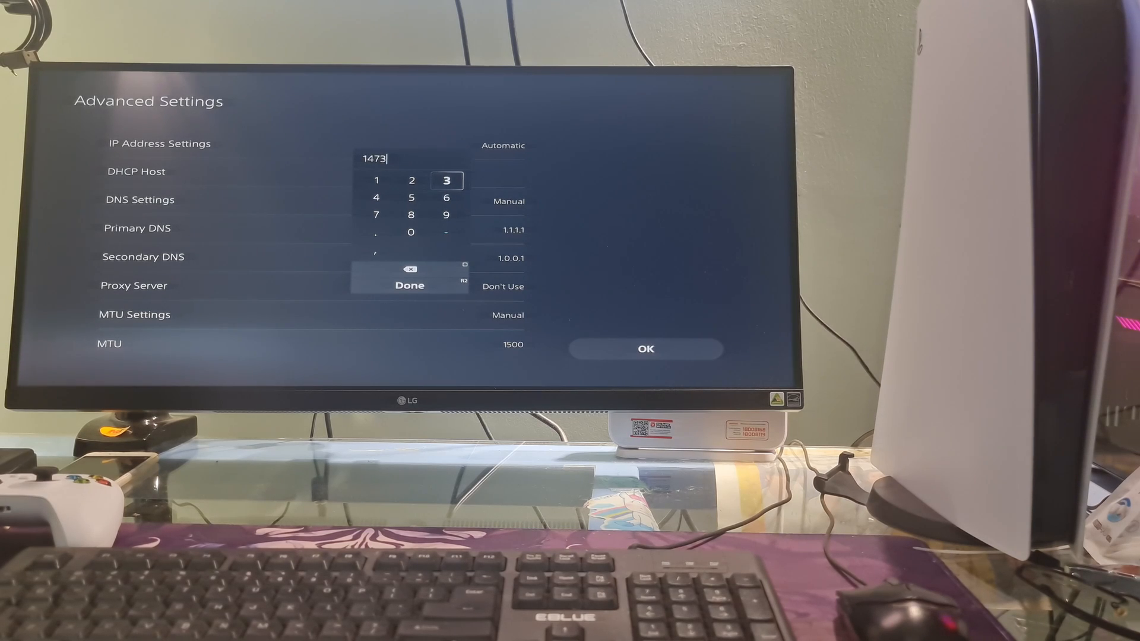
pyautogui.press('Return')
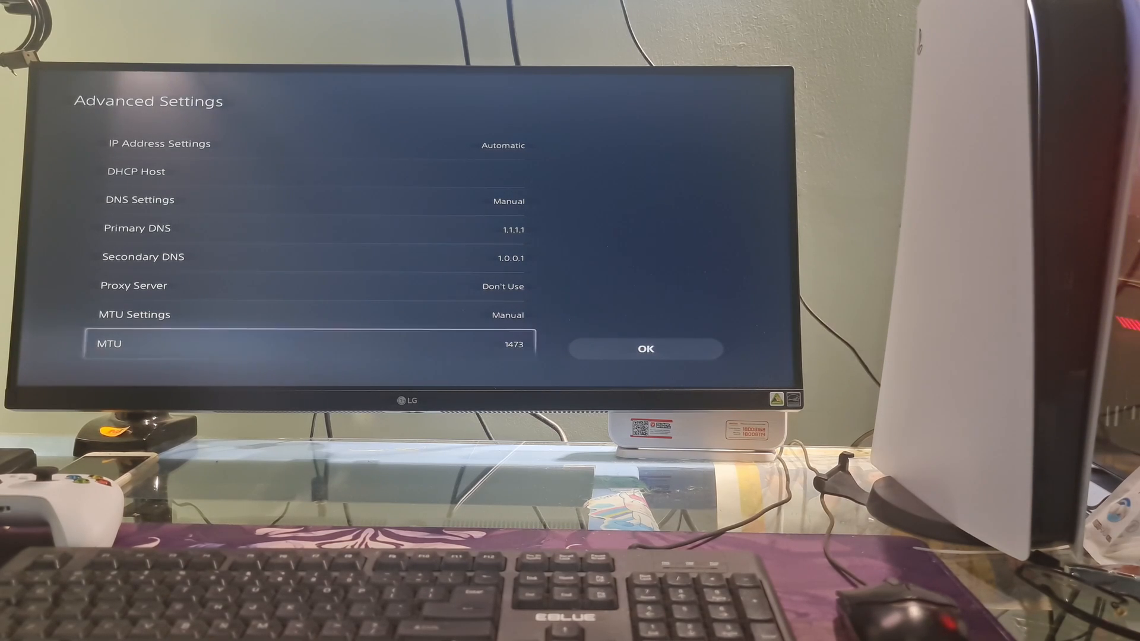
pyautogui.press('Right')
pyautogui.press('Return')
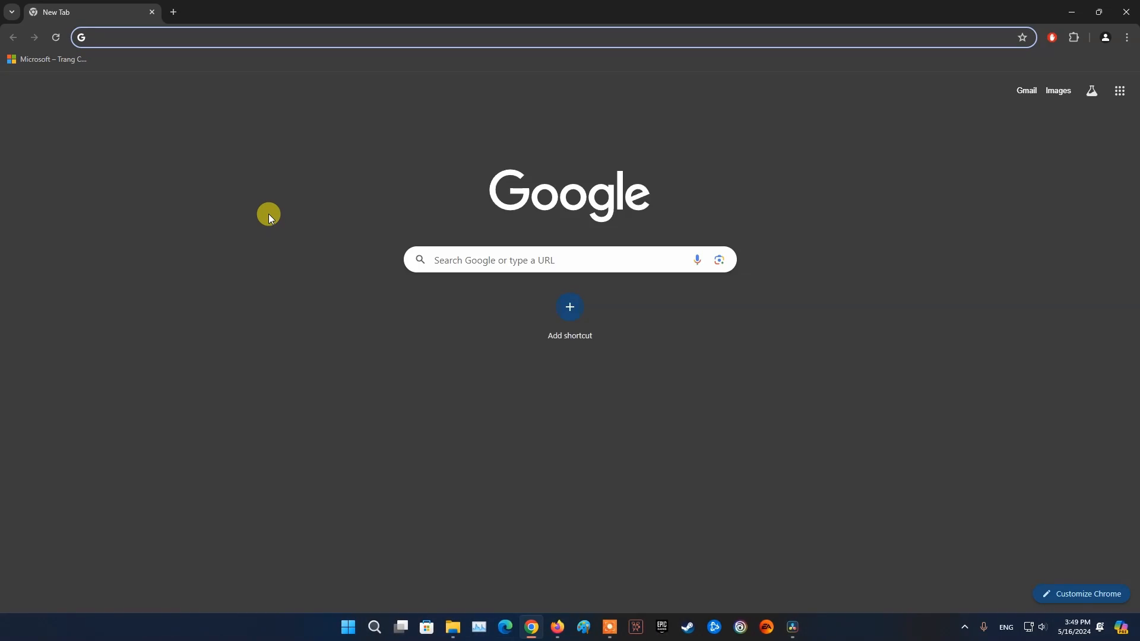
pyautogui.write('192.168.1.1')
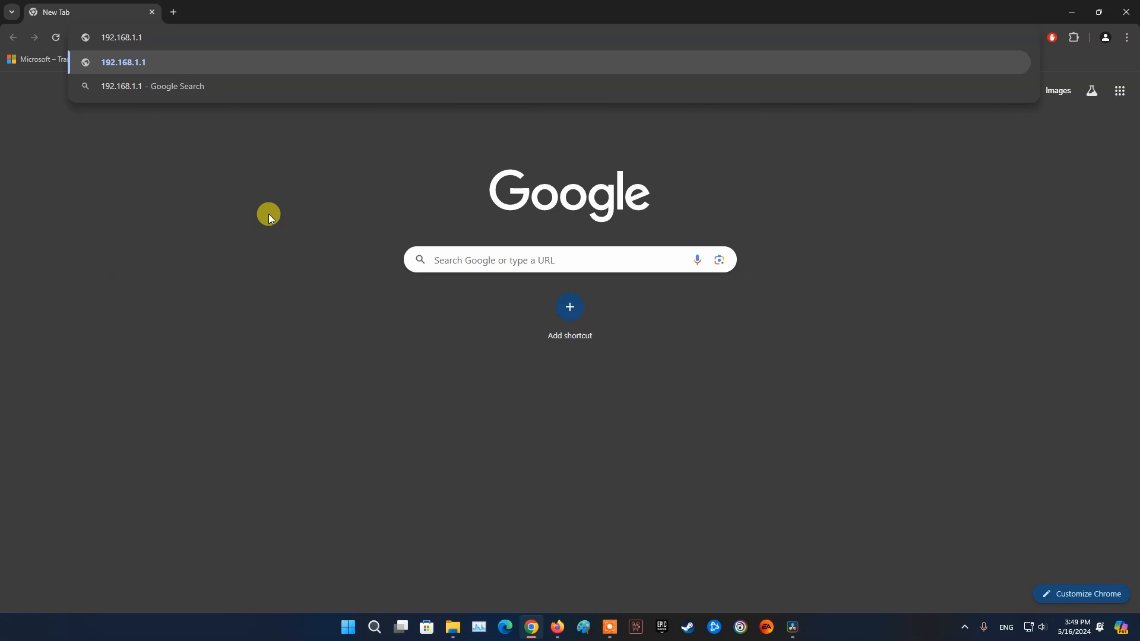
# Load 192.168.1.1 and proceed past the certificate warning to the router page
pyautogui.press('Return')
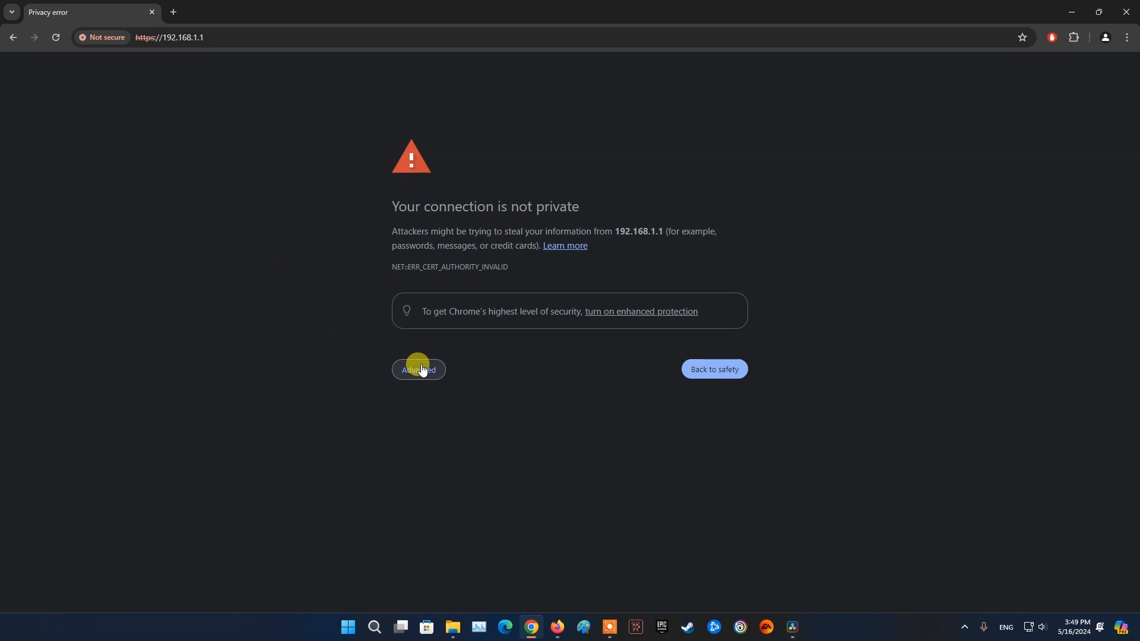
pyautogui.click(422, 370)
pyautogui.click(451, 463)
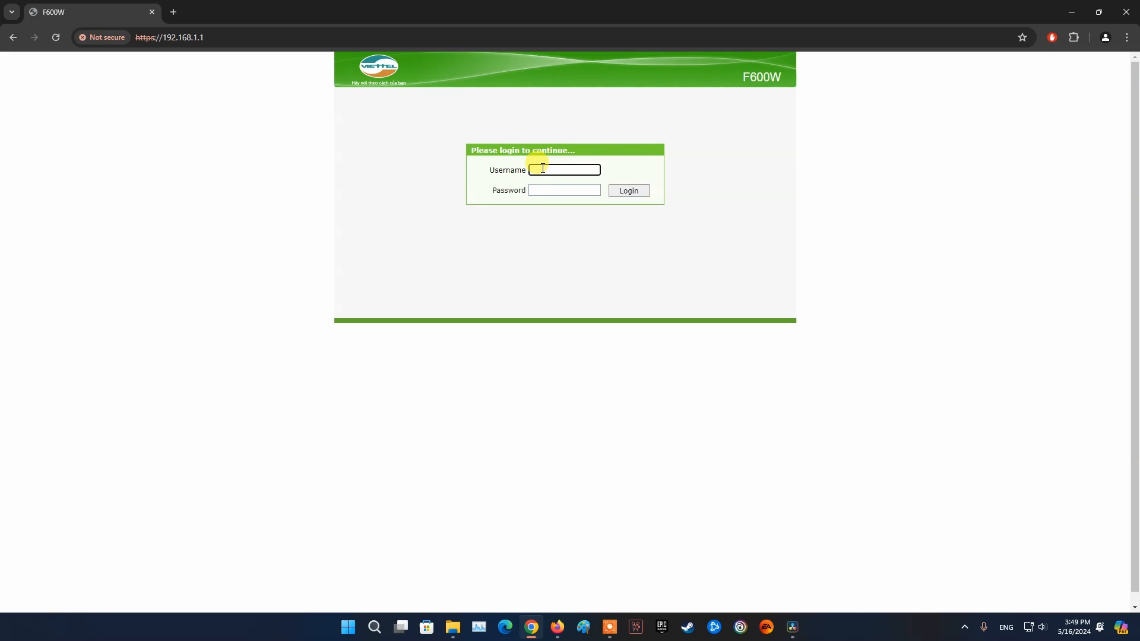
pyautogui.write('admin')
# Log in as admin and set the WAN connection's IP Version to IPv4 only
pyautogui.press('Tab')
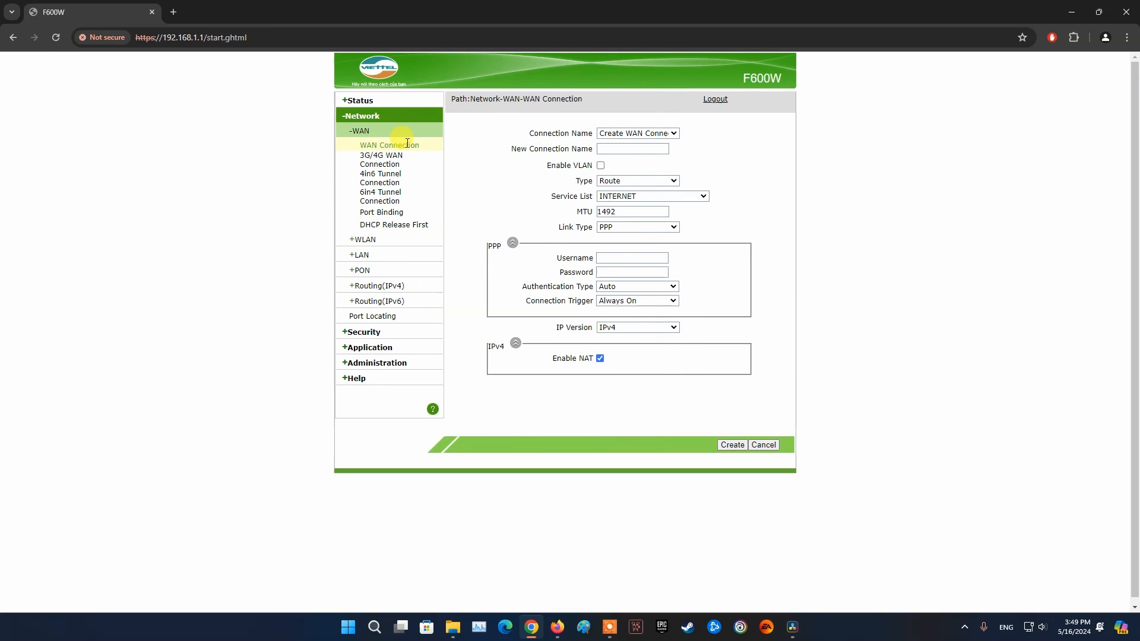
pyautogui.click(675, 328)
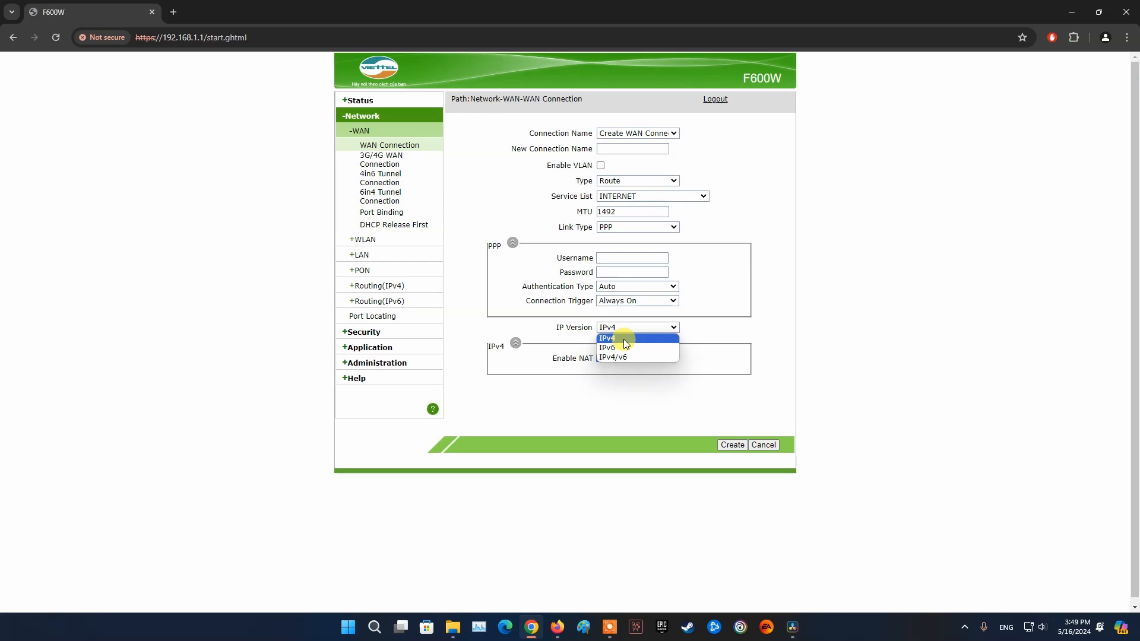
pyautogui.click(624, 340)
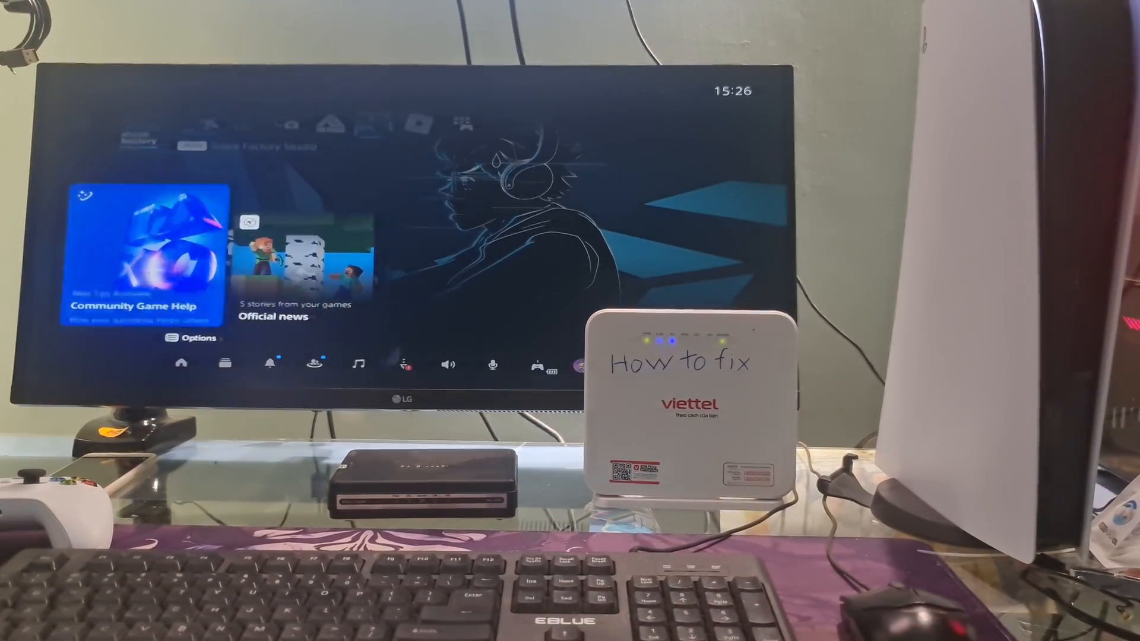
# Cancel and delete the failed Call of Duty download from Downloads/Uploads
pyautogui.press('Down')
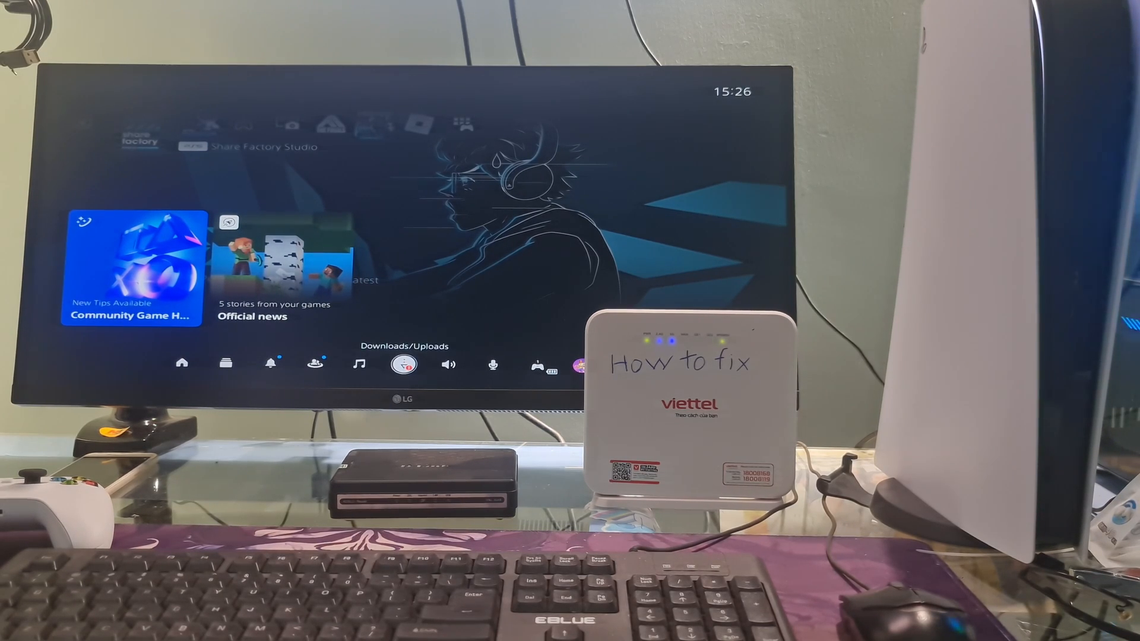
pyautogui.press('Return')
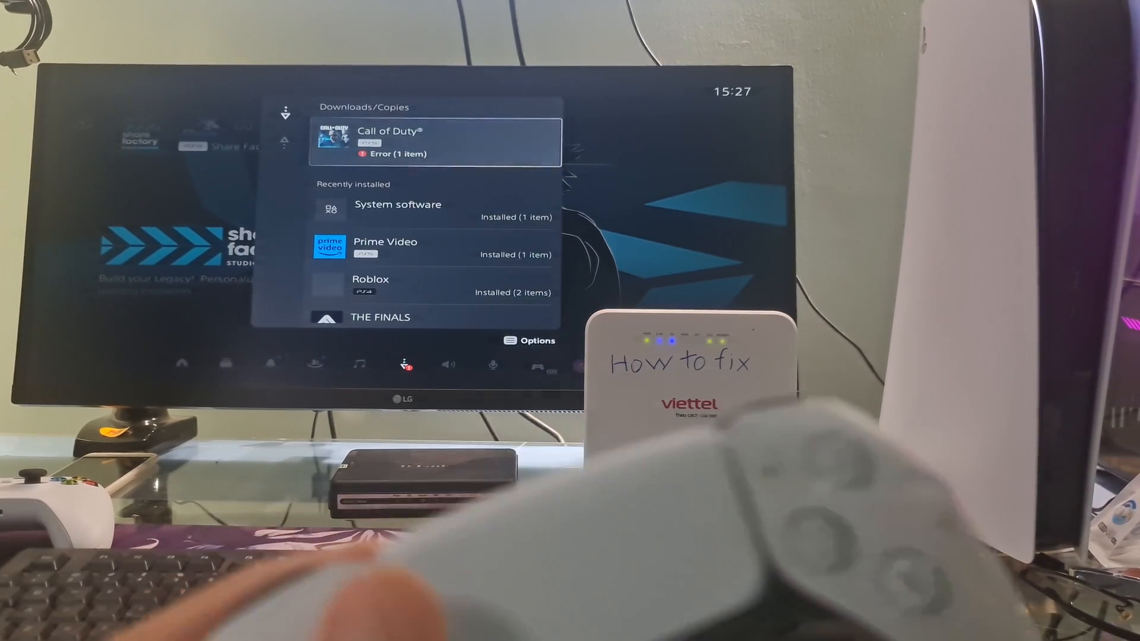
pyautogui.press('Menu')
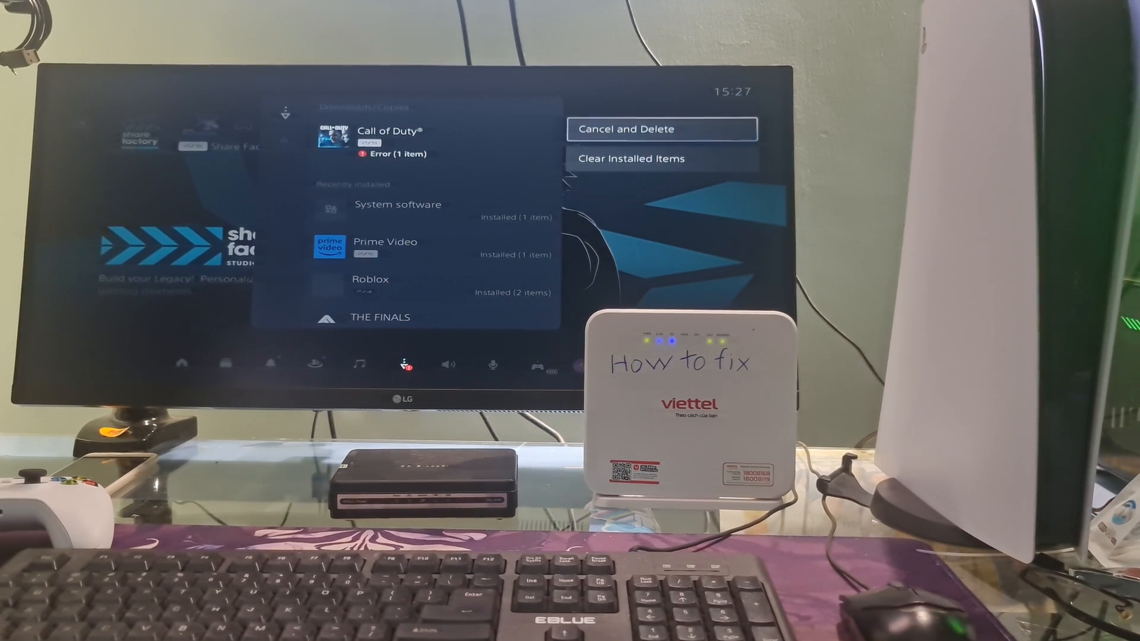
pyautogui.press('Return')
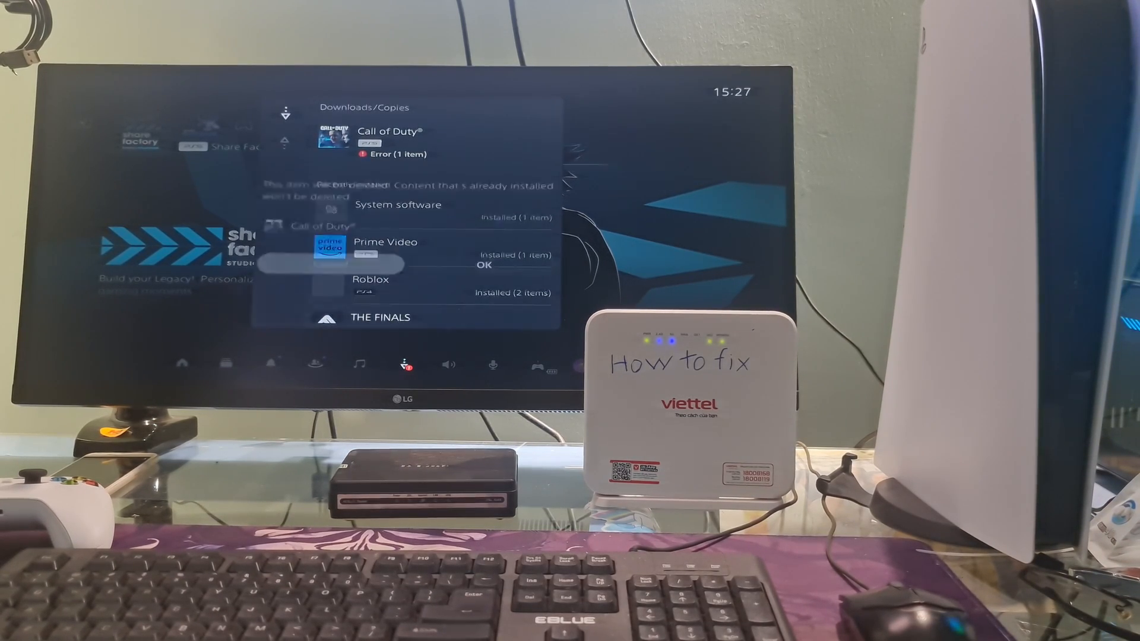
pyautogui.press('Right')
pyautogui.press('Return')
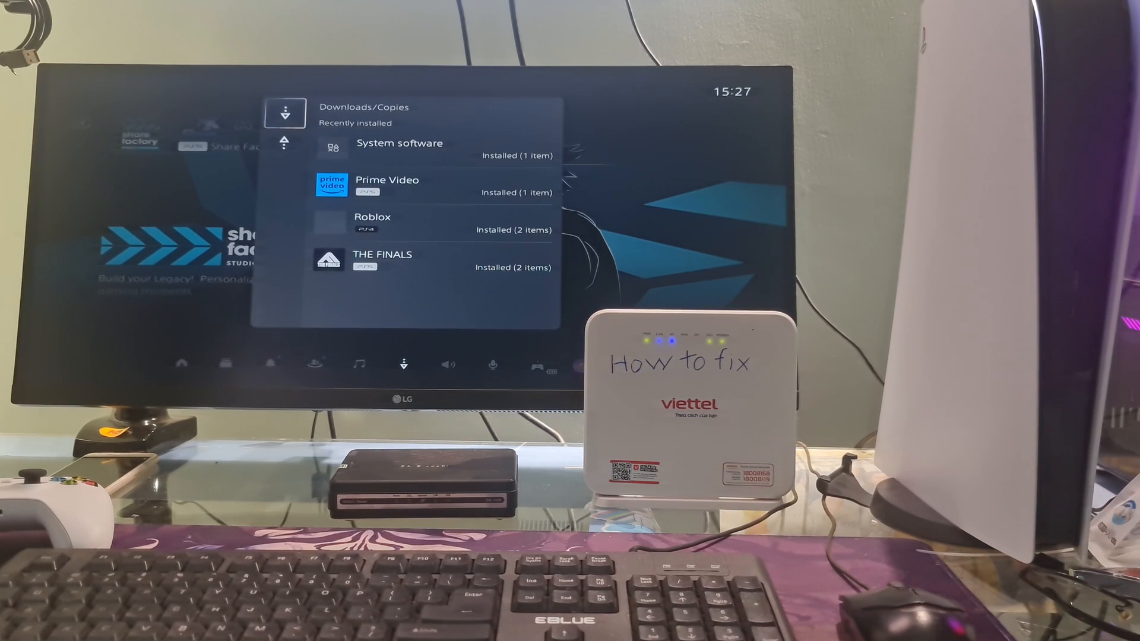
# Restart the PS5 from the Power options in Control Center
pyautogui.press('Escape')
pyautogui.press('Right')
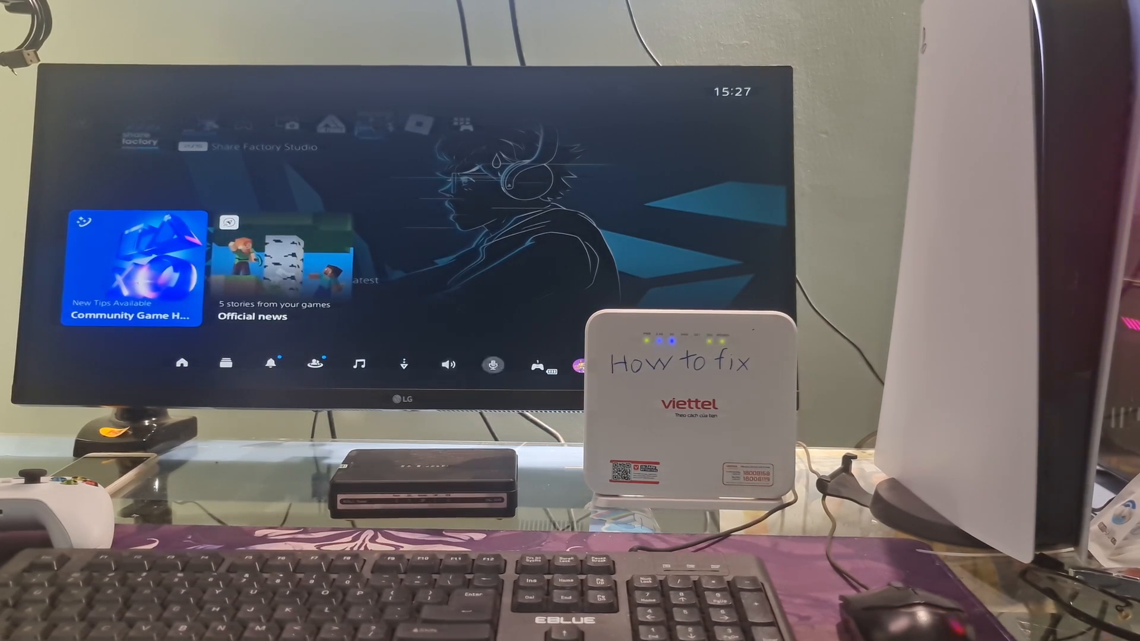
pyautogui.press('Right')
pyautogui.press('Right')
pyautogui.press('Right')
pyautogui.press('Right')
pyautogui.press('Return')
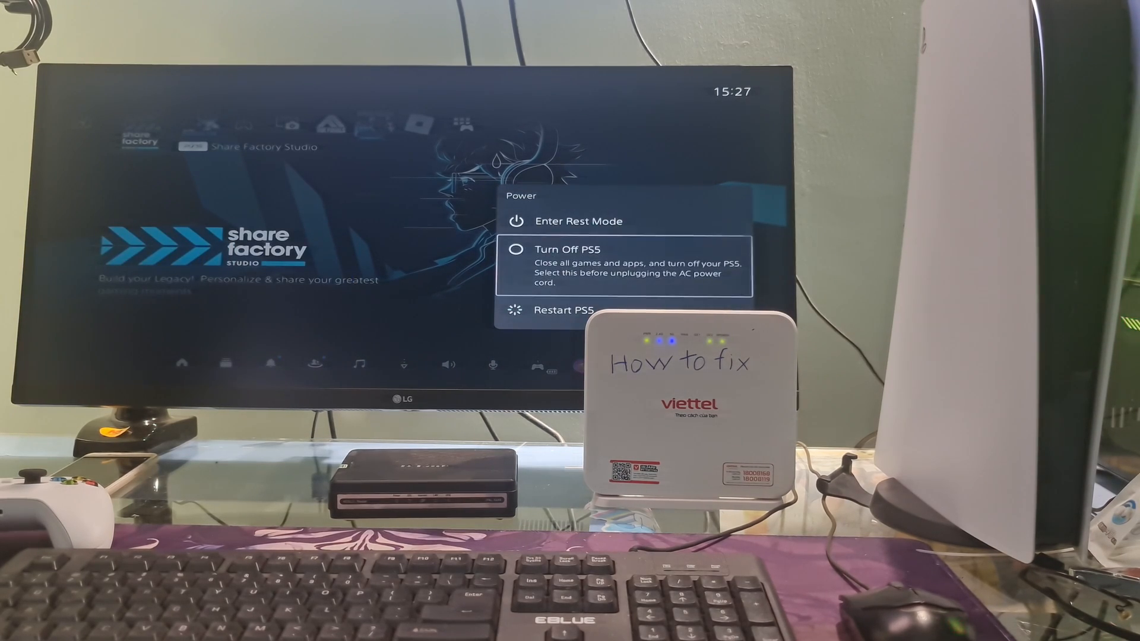
pyautogui.press('Down')
pyautogui.press('Escape')
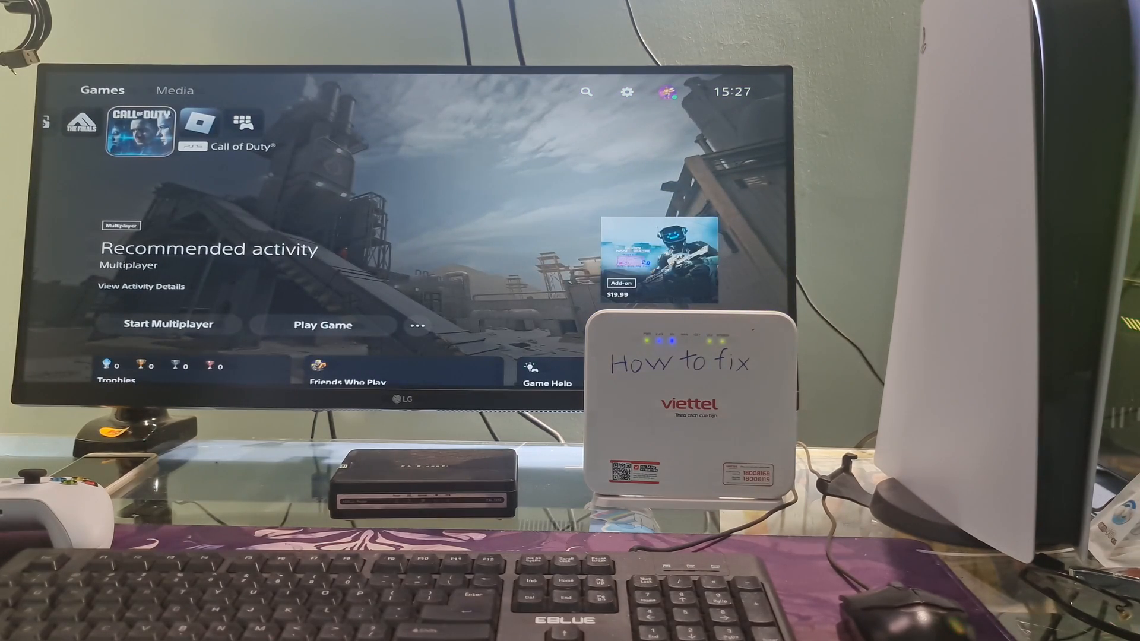
# Run Check for Update on Call of Duty from its options
pyautogui.press('Menu')
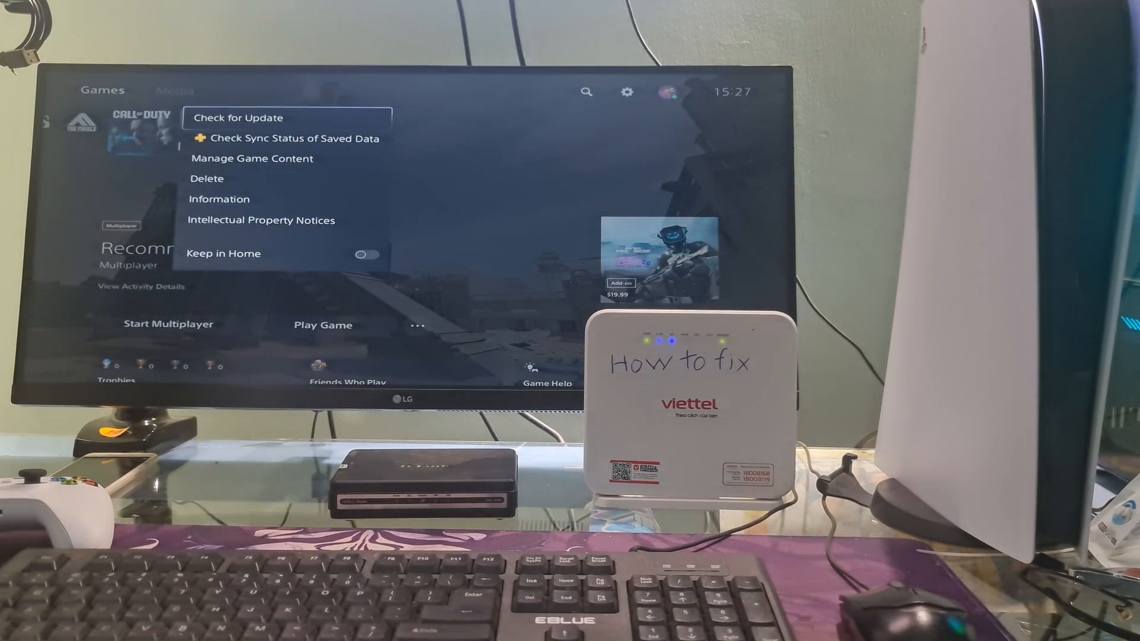
pyautogui.press('Return')
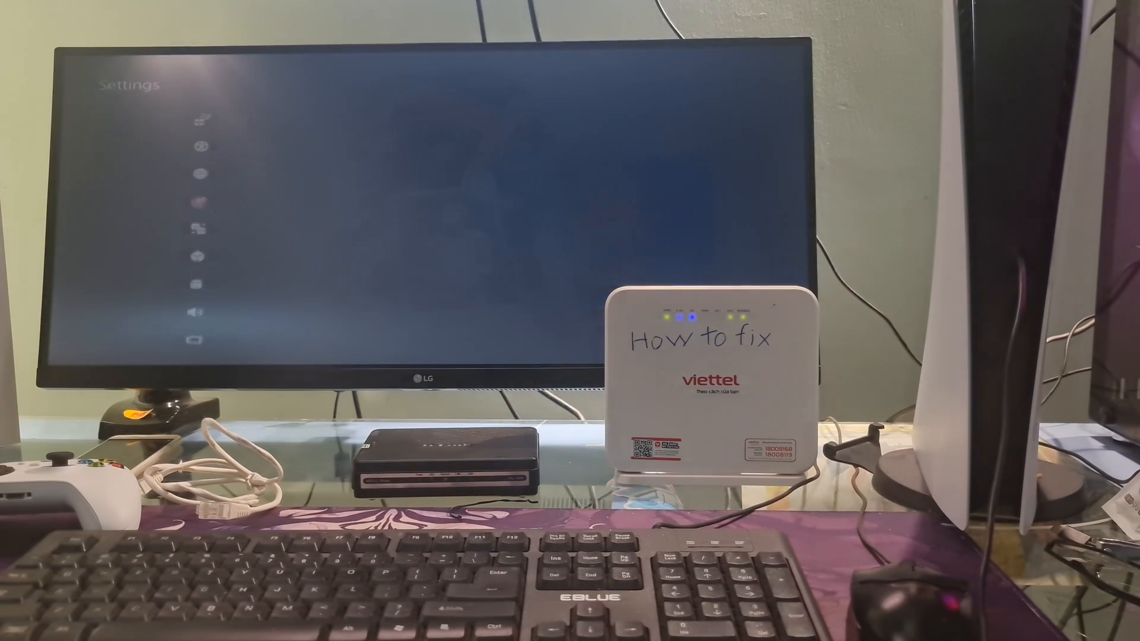
# Enter System settings and move to Reset Options under System Software
pyautogui.press('Down')
pyautogui.press('Down')
pyautogui.press('Down')
pyautogui.press('Return')
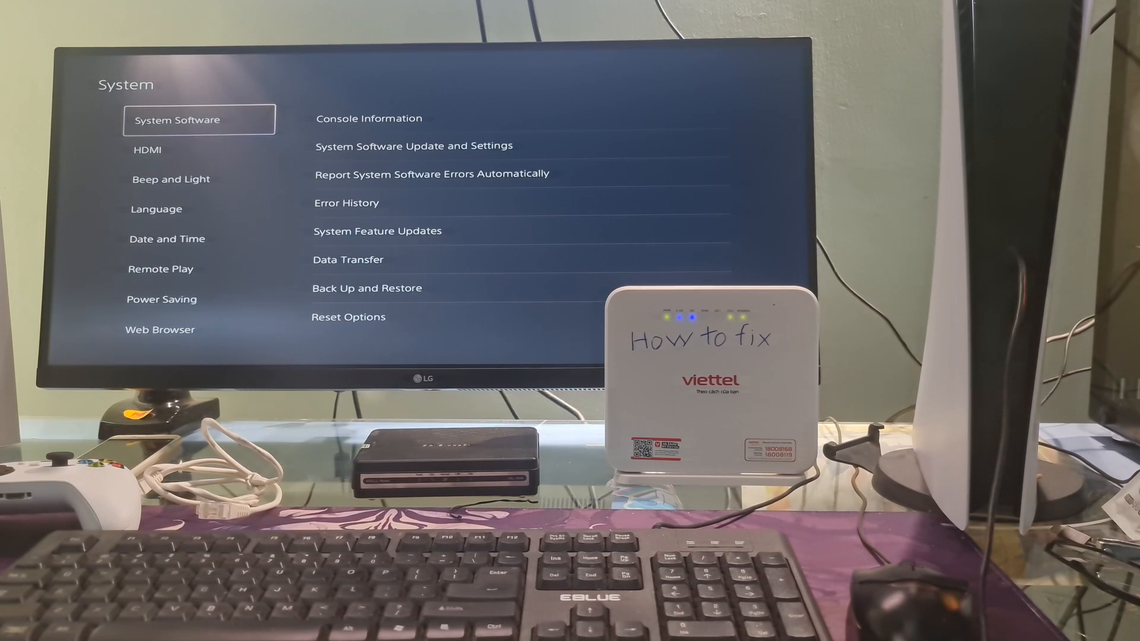
pyautogui.press('Right')
pyautogui.press('Down')
pyautogui.press('Down')
pyautogui.press('Down')
pyautogui.press('Down')
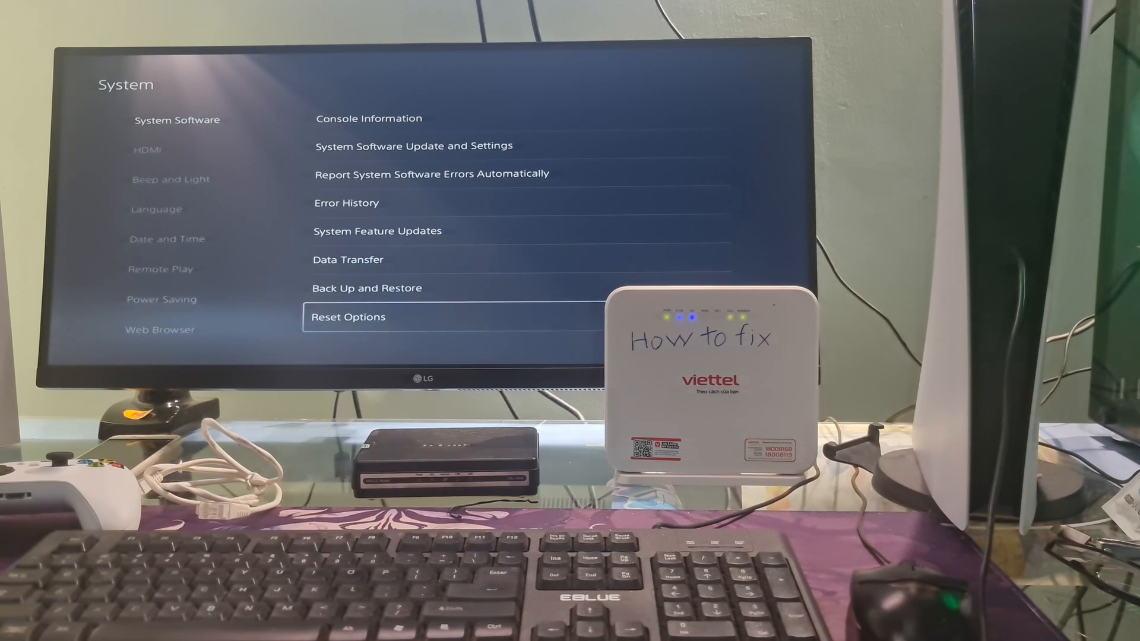
# Choose Reset Your Console and focus the Reset confirmation button
pyautogui.press('Return')
pyautogui.press('Down')
pyautogui.press('Down')
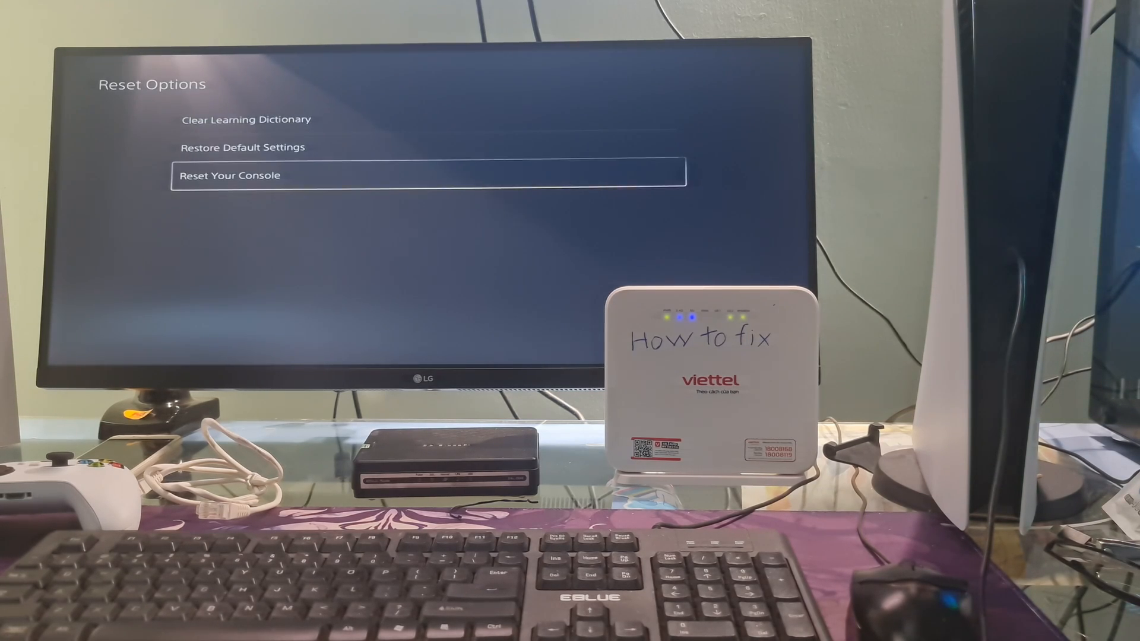
pyautogui.press('Return')
pyautogui.press('Right')
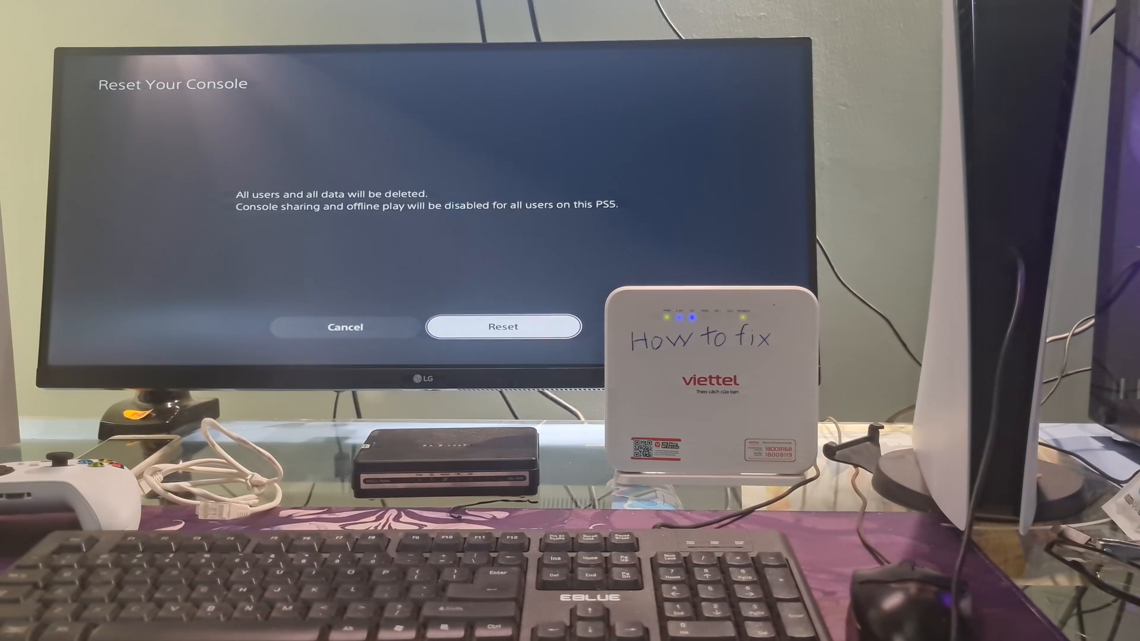